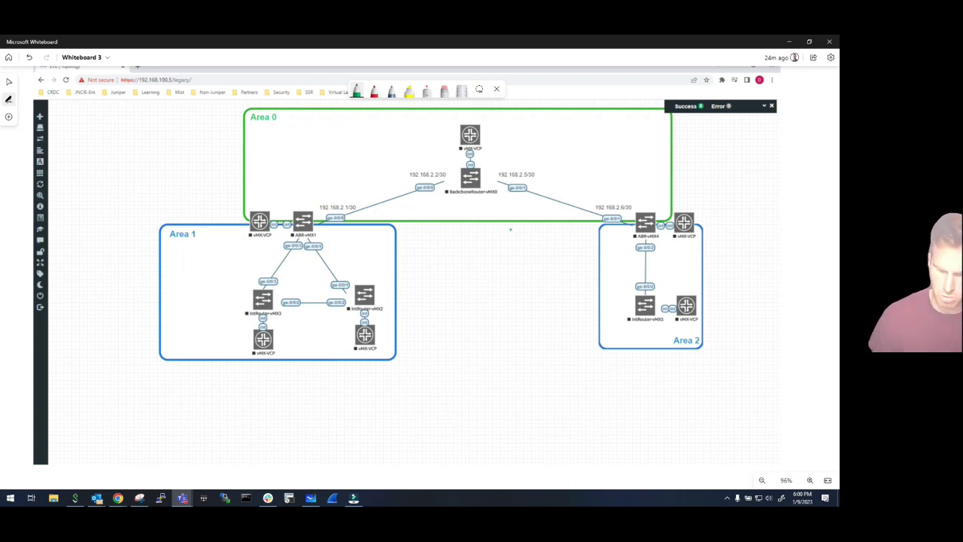
- Write green 'OSPF?' between Areas 1 and 2, with RIP(v2), IS-IS and iBGP listed below
mouse_move(450, 272)
left_mouse_down()
mouse_move(500, 268)
mouse_move(508, 277)
left_mouse_up()
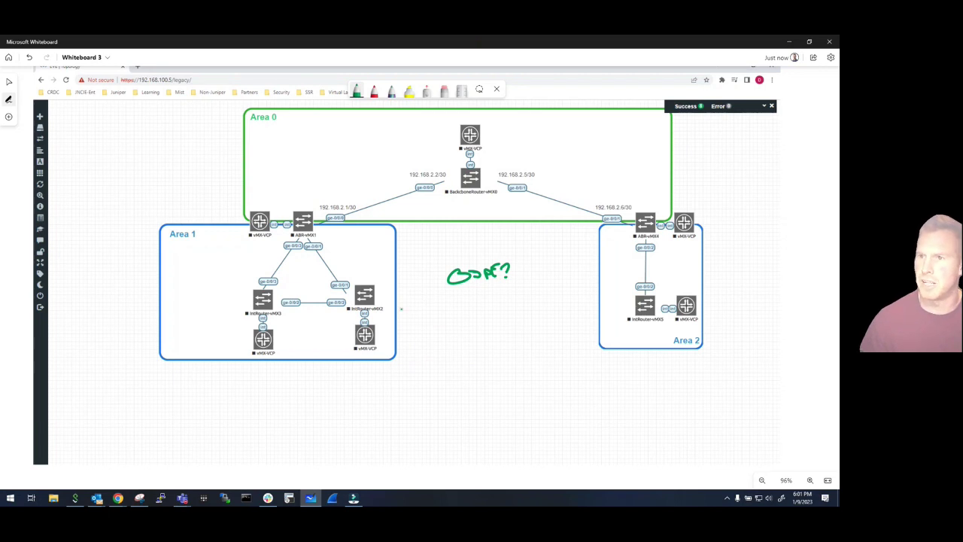
mouse_move(414, 308)
left_mouse_down()
mouse_move(447, 300)
mouse_move(453, 309)
mouse_move(501, 309)
mouse_move(522, 291)
mouse_move(524, 301)
left_mouse_up()
mouse_move(483, 325)
left_mouse_down()
mouse_move(483, 334)
mouse_move(518, 316)
left_mouse_up()
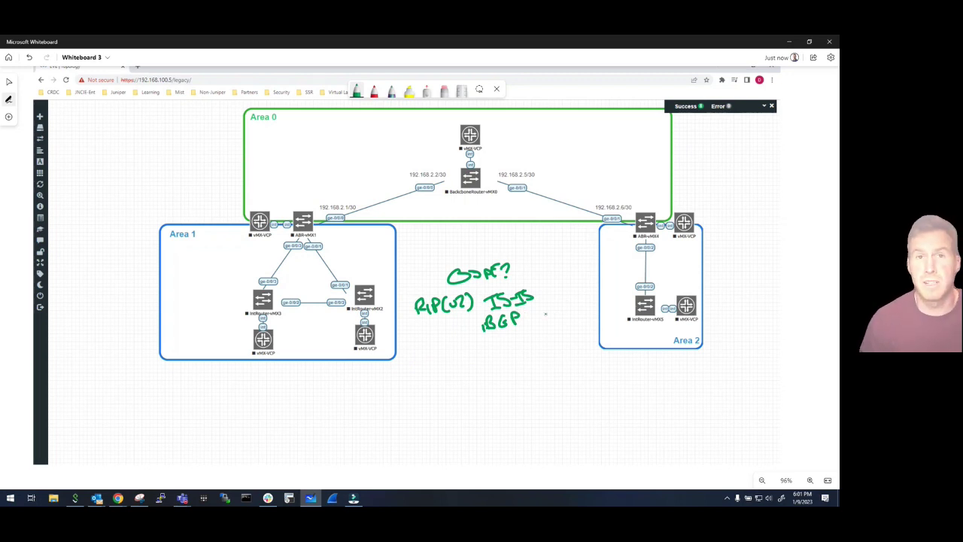
- Add 'EIGRP' after iBGP, a DC / SP / Ent dashed list beneath, and 'Scalable!' top left
mouse_move(543, 309)
left_mouse_down()
mouse_move(539, 323)
mouse_move(585, 305)
left_mouse_up()
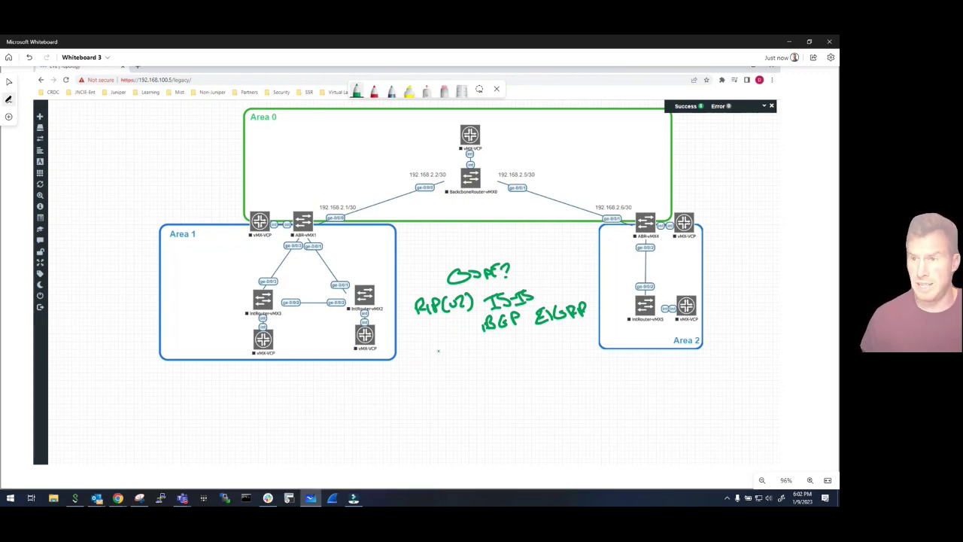
mouse_move(418, 356)
left_mouse_down()
mouse_move(457, 351)
mouse_move(444, 372)
mouse_move(465, 366)
mouse_move(450, 391)
mouse_move(459, 397)
mouse_move(468, 380)
mouse_move(481, 387)
left_mouse_up()
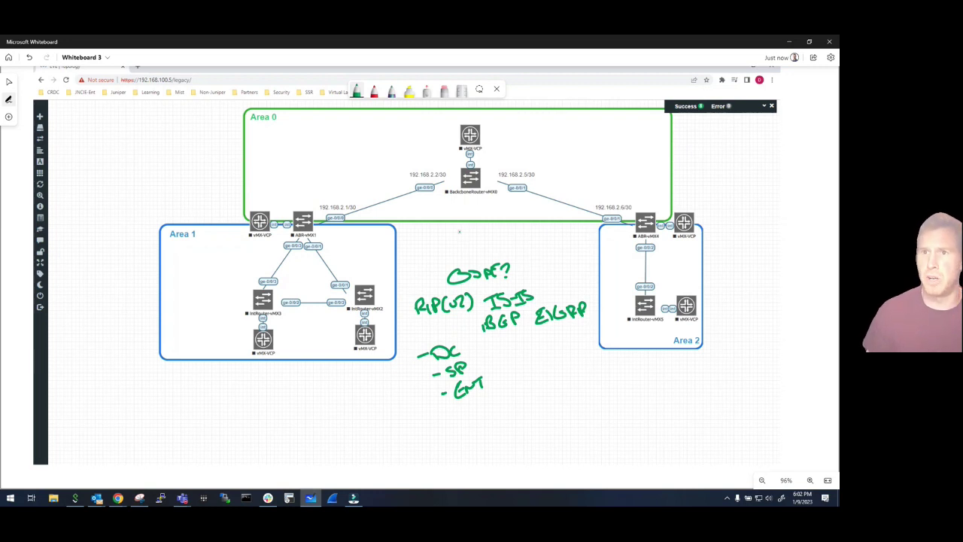
mouse_move(93, 133)
left_mouse_down()
mouse_move(120, 144)
mouse_move(177, 133)
left_mouse_up()
- Dot the exclamation mark on 'Scalable!' and draw short underlines under the Area 0, 1 and 2 labels
left_click(176, 134)
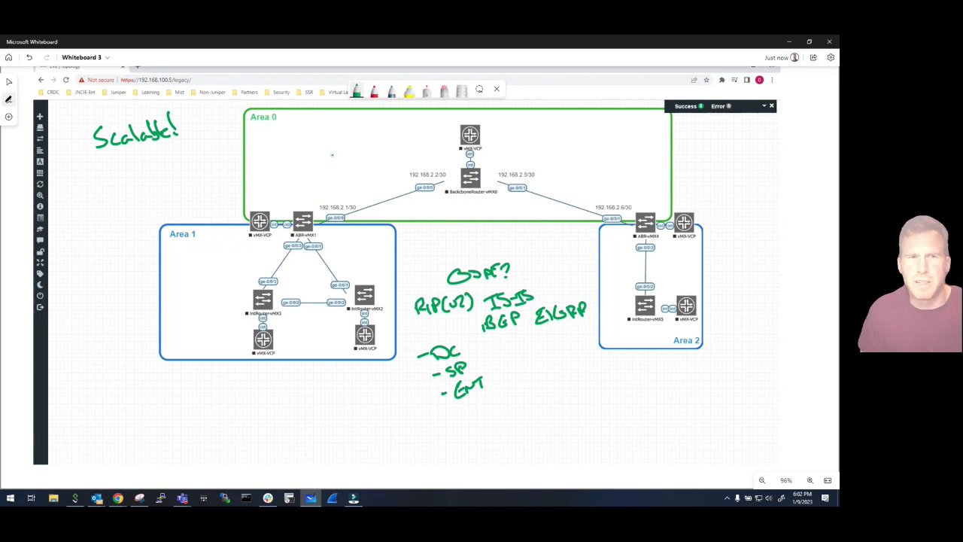
left_click_drag(270, 128, 253, 131)
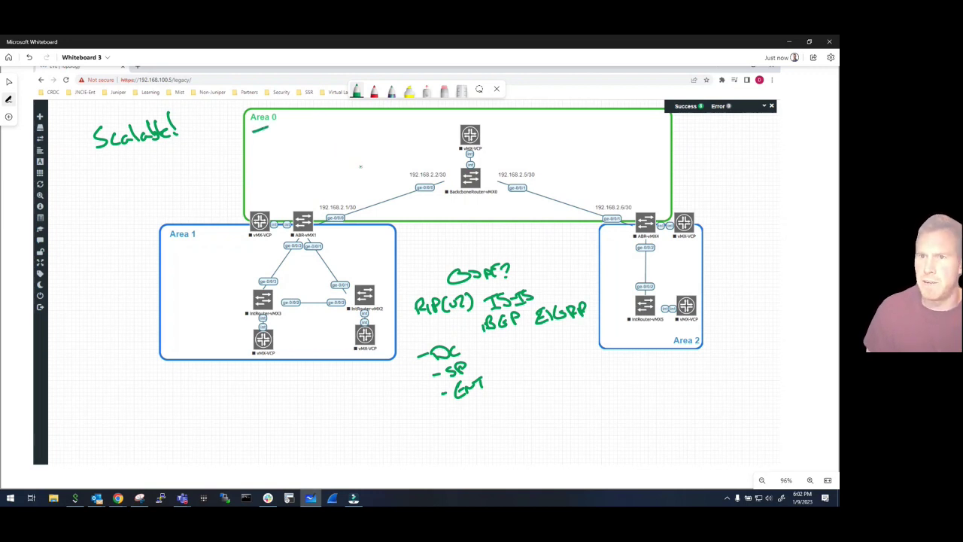
left_click_drag(174, 245, 192, 240)
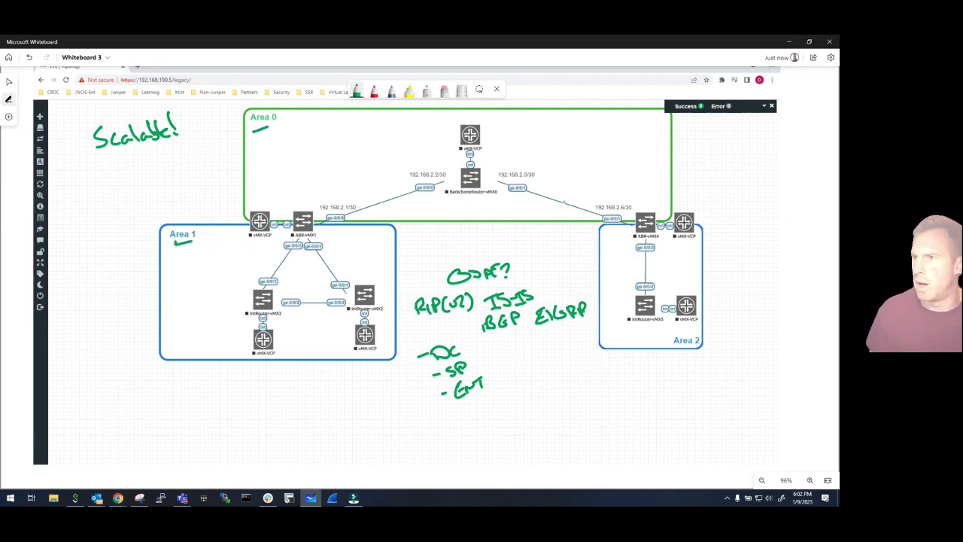
left_click_drag(673, 362, 707, 361)
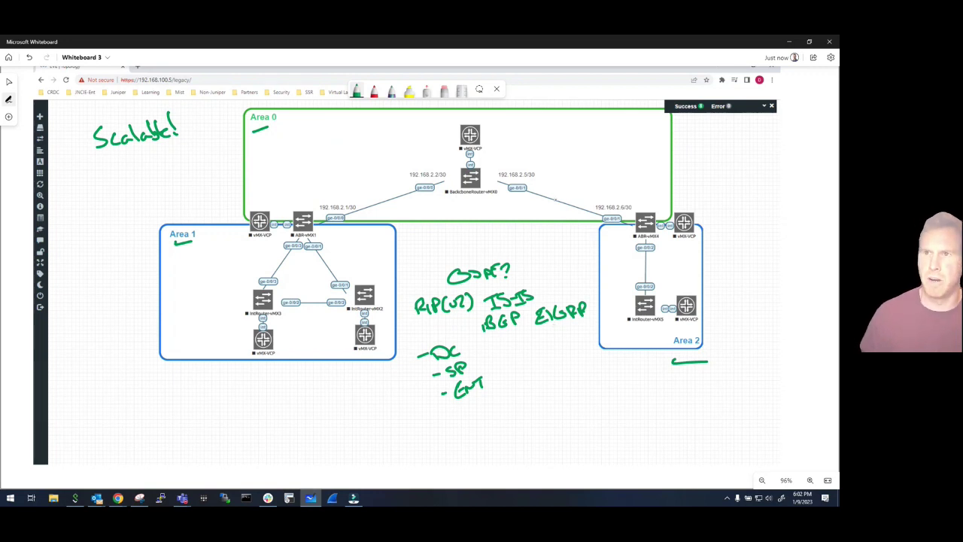
- Handwrite '1000's' in green beneath 'Scalable!'
left_click_drag(109, 159, 112, 171)
mouse_move(122, 159)
left_mouse_down()
mouse_move(116, 170)
mouse_move(123, 160)
left_mouse_up()
mouse_move(140, 156)
left_mouse_down()
mouse_move(135, 165)
mouse_move(143, 157)
left_mouse_up()
left_click_drag(154, 152, 156, 151)
left_click_drag(165, 146, 169, 157)
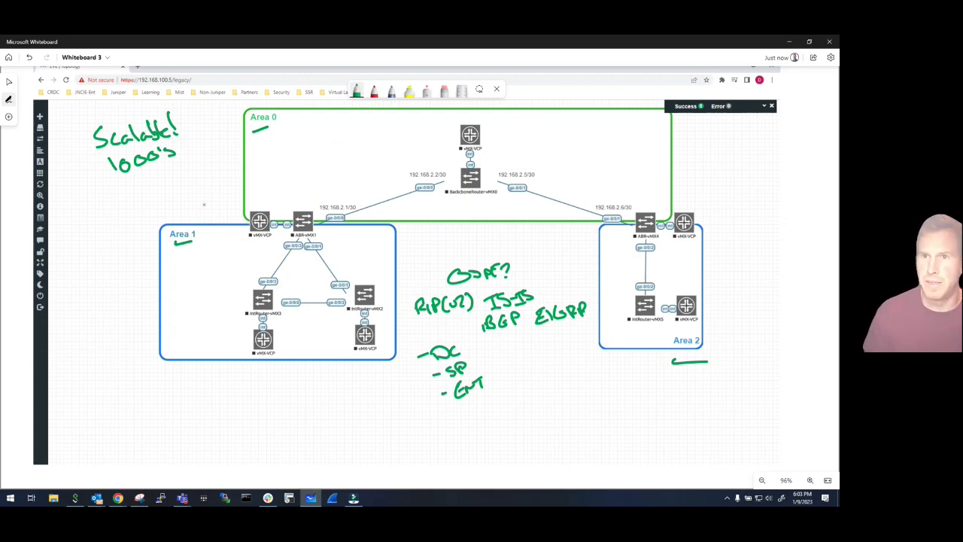
- Handwrite 'LSDB' in green directly under '1000's' in the top-left notes
mouse_move(134, 179)
left_mouse_down()
mouse_move(149, 197)
mouse_move(163, 193)
left_mouse_up()
left_click_drag(180, 173, 182, 185)
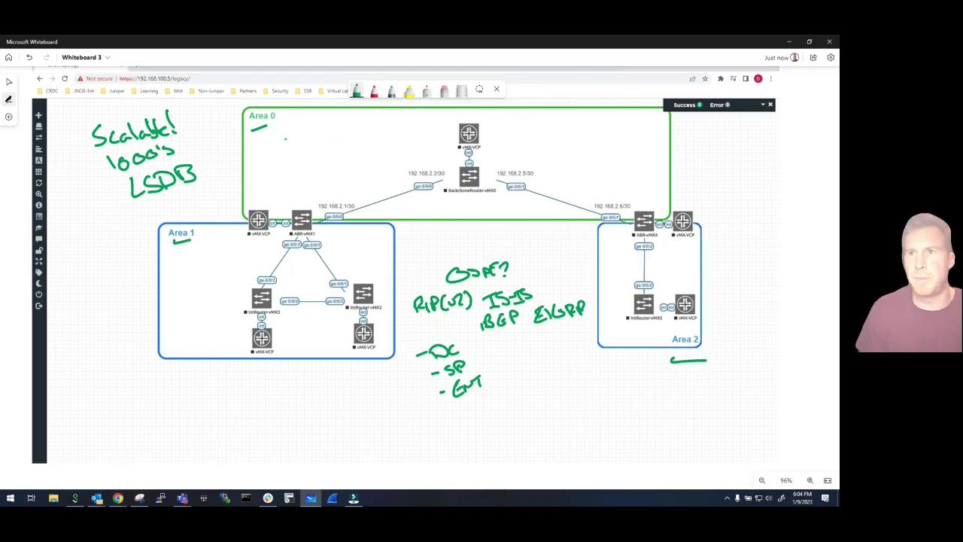
- Label Area 0 'Backbone (Transit)', draw a boxed 'area 3' top right with a two-way arrow to Area 0
mouse_move(290, 129)
left_mouse_down()
mouse_move(284, 137)
mouse_move(289, 125)
mouse_move(295, 141)
mouse_move(324, 126)
mouse_move(365, 125)
mouse_move(360, 117)
left_mouse_up()
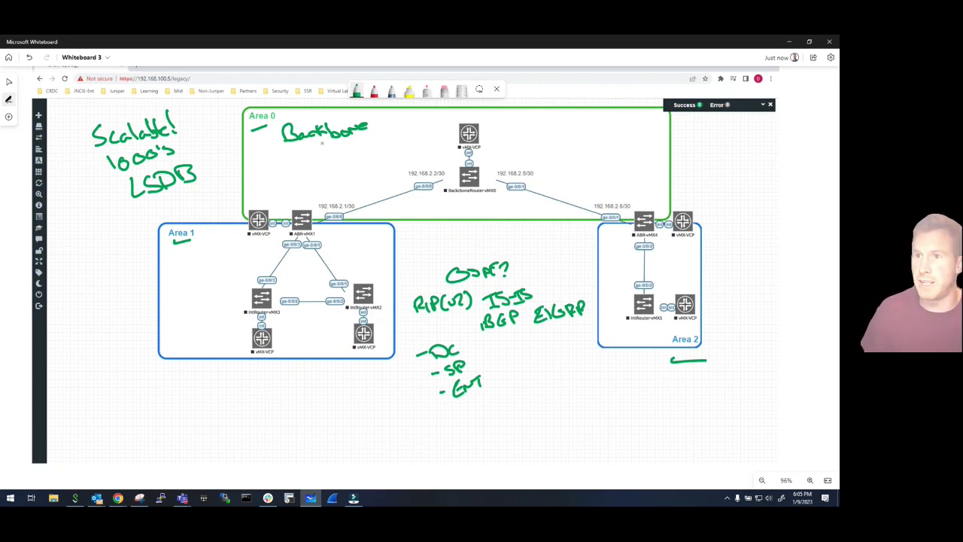
mouse_move(323, 142)
left_mouse_down()
mouse_move(320, 161)
mouse_move(385, 134)
mouse_move(394, 147)
left_mouse_up()
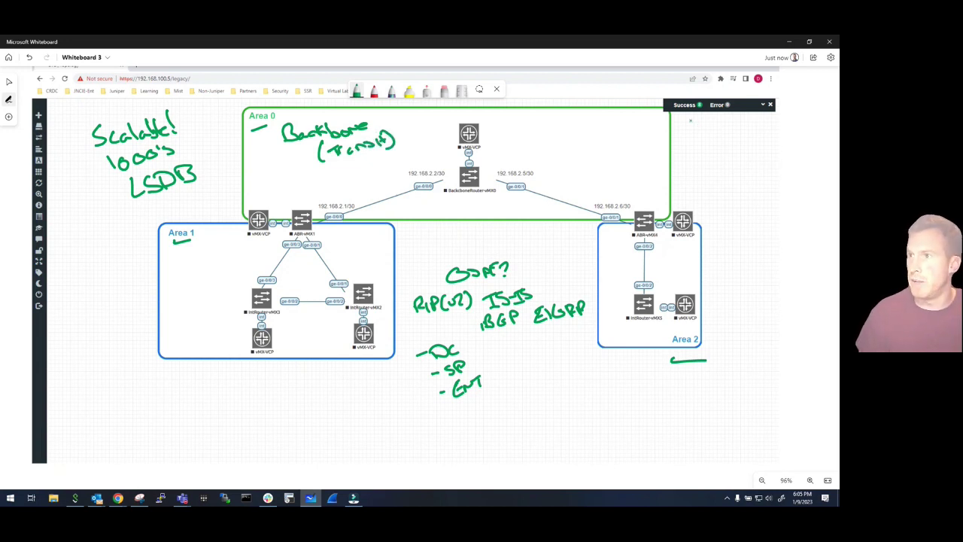
mouse_move(691, 113)
left_mouse_down()
mouse_move(700, 148)
mouse_move(724, 114)
mouse_move(765, 160)
mouse_move(714, 157)
mouse_move(727, 129)
mouse_move(756, 129)
mouse_move(734, 149)
left_mouse_up()
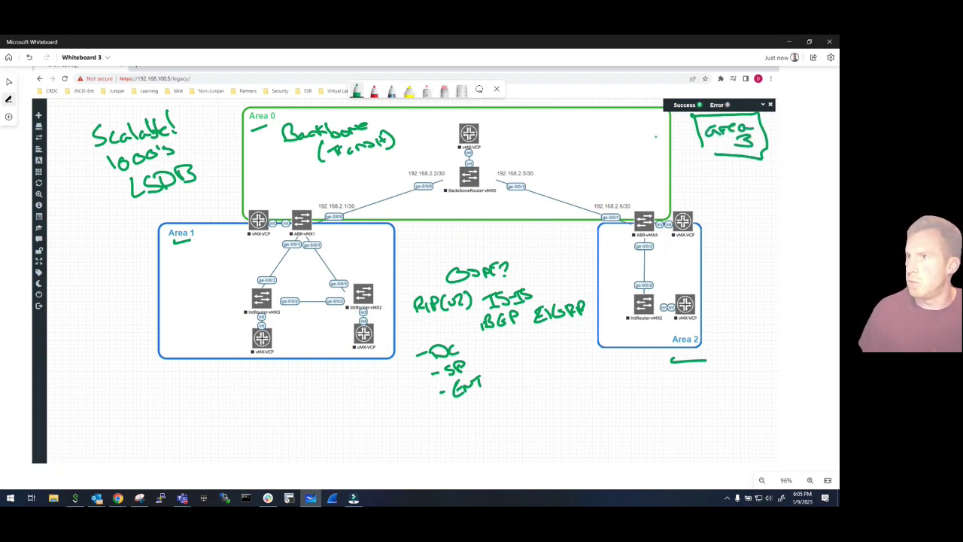
mouse_move(664, 129)
left_mouse_down()
mouse_move(665, 142)
mouse_move(697, 133)
mouse_move(686, 143)
left_mouse_up()
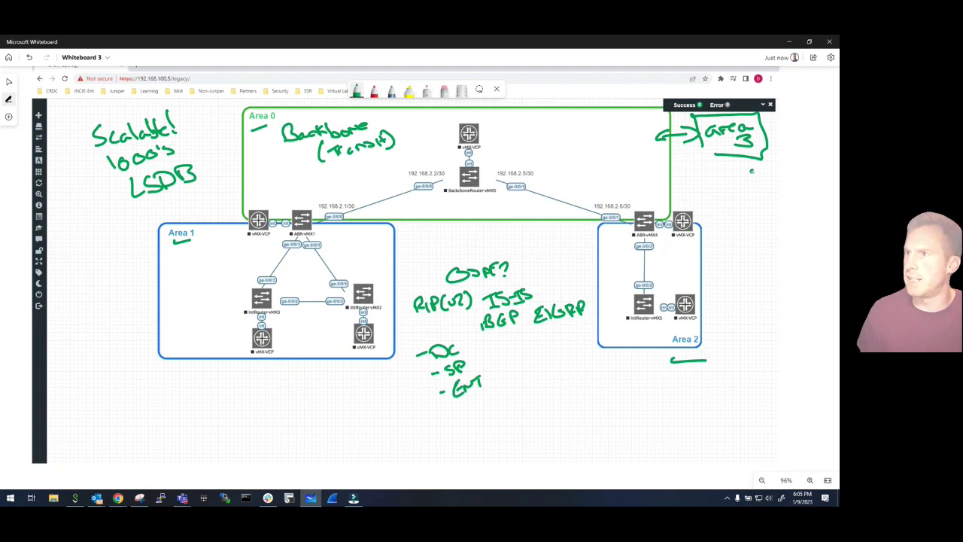
- Draw a green box labelled 'Area 4' below the Area 3 note
mouse_move(753, 171)
left_mouse_down()
mouse_move(750, 235)
mouse_move(788, 172)
mouse_move(815, 198)
mouse_move(765, 228)
left_mouse_up()
mouse_move(770, 183)
left_mouse_down()
mouse_move(768, 195)
mouse_move(806, 188)
mouse_move(798, 207)
left_mouse_up()
left_click_drag(795, 200, 796, 218)
- Select everything with Ctrl+A, clear the selection, and return to the green pen
right_click(794, 215)
key("ctrl+a")
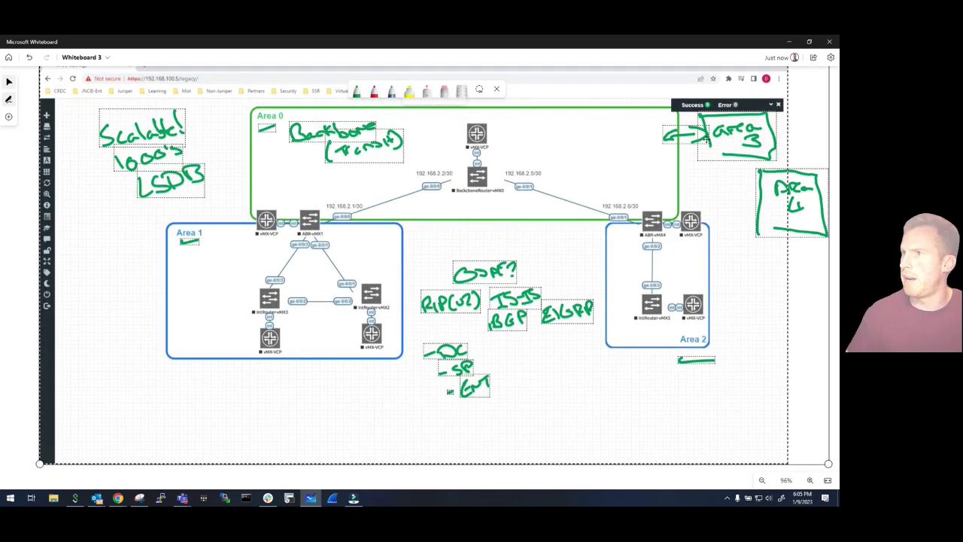
left_click(799, 360)
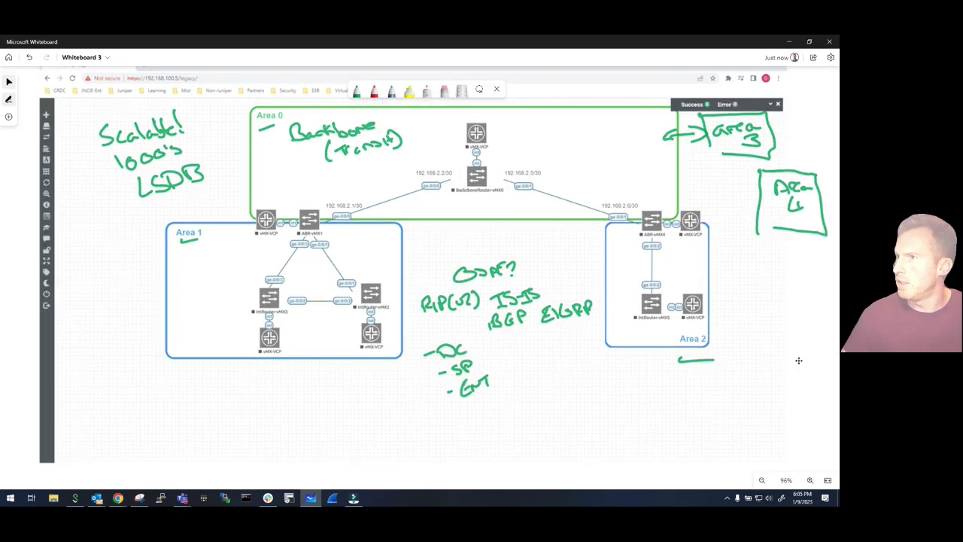
left_click(358, 93)
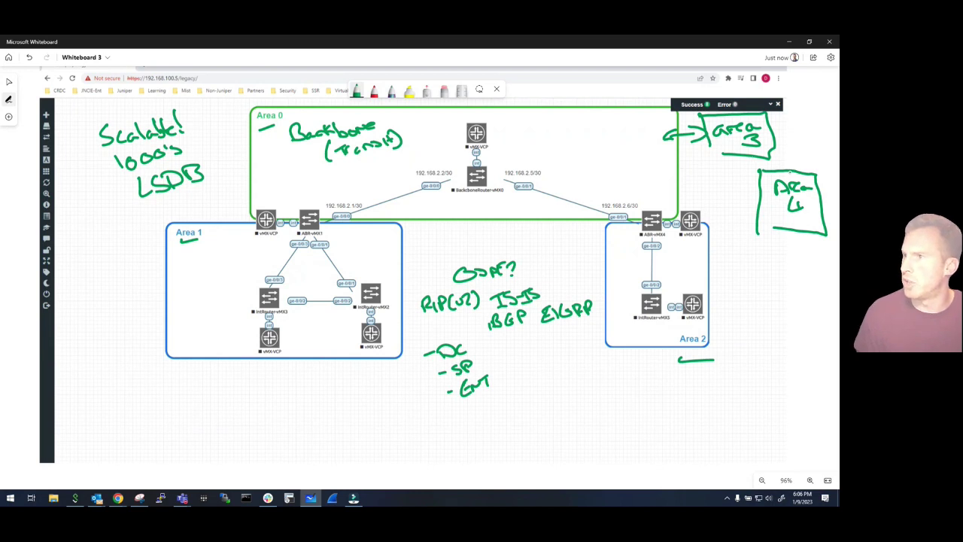
- Draw an arrow from Area 4 up to Area 3 and write 'LSA's' under the Area 1 label
mouse_move(787, 170)
left_mouse_down()
mouse_move(774, 153)
mouse_move(790, 152)
left_mouse_up()
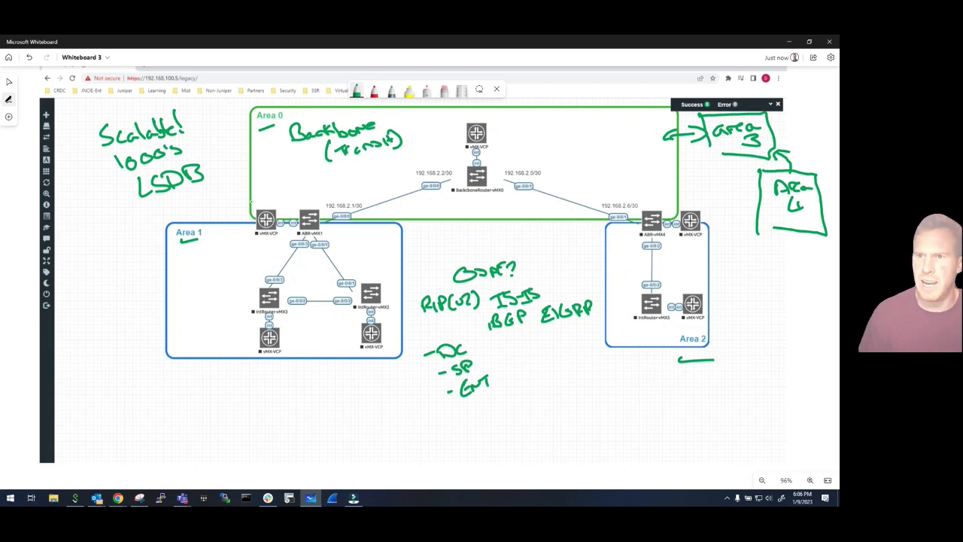
mouse_move(181, 251)
left_mouse_down()
mouse_move(194, 266)
mouse_move(240, 258)
left_mouse_up()
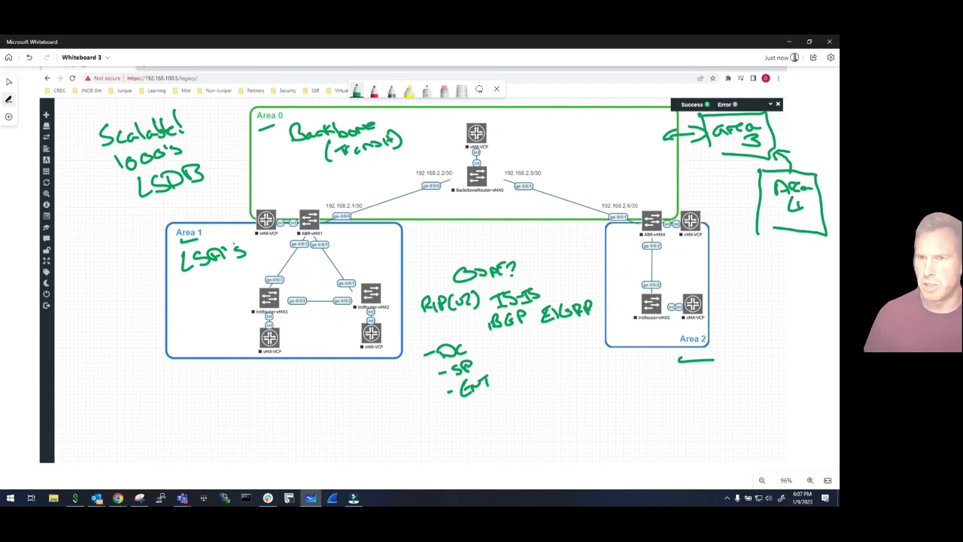
- List LSA types '1-Router' and '2-Net' under 'LSA's' in Area 1
mouse_move(183, 282)
left_mouse_down()
mouse_move(185, 316)
mouse_move(201, 324)
left_mouse_up()
mouse_move(190, 287)
left_mouse_down()
mouse_move(229, 289)
mouse_move(259, 268)
left_mouse_up()
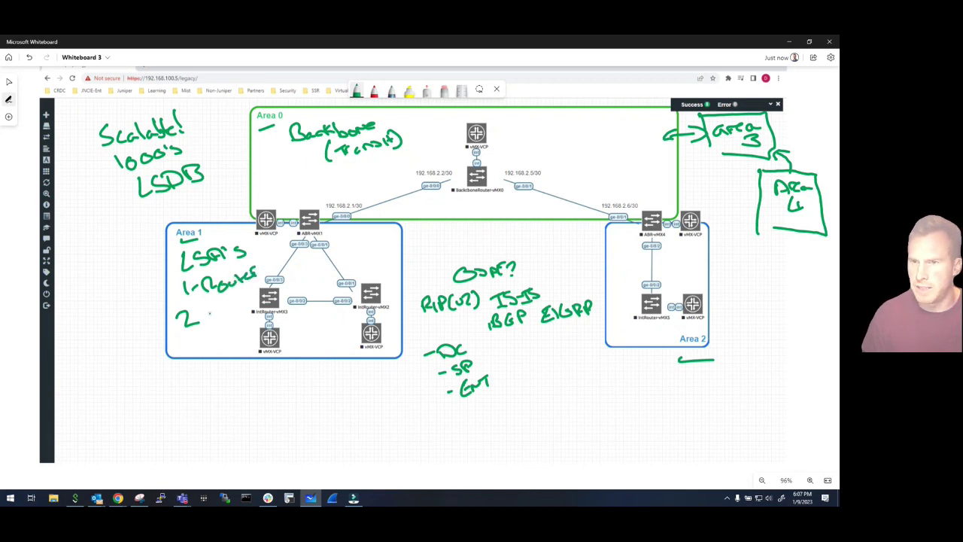
mouse_move(192, 318)
left_mouse_down()
mouse_move(218, 308)
mouse_move(222, 317)
mouse_move(238, 300)
left_mouse_up()
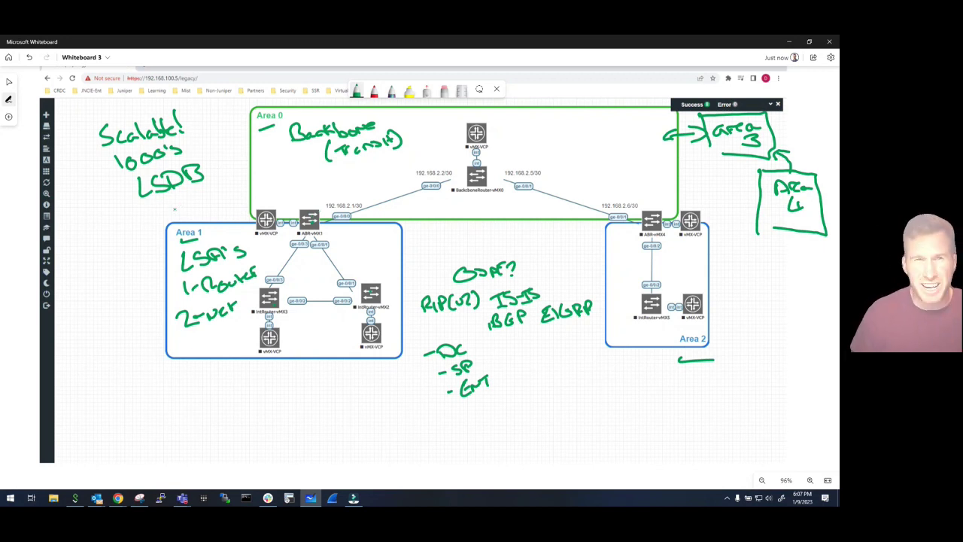
- Scribble green underlining beneath the 'LSDB' note
left_click_drag(148, 206, 189, 185)
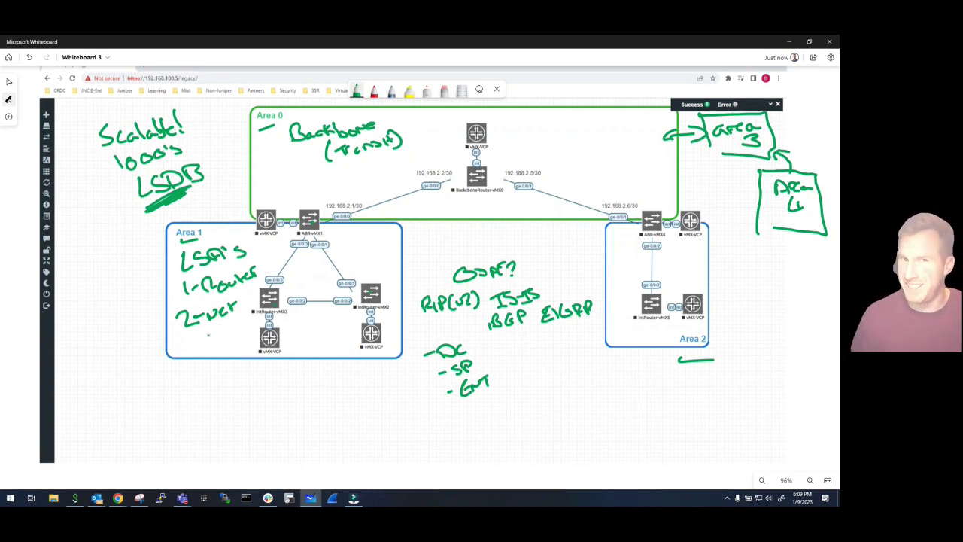
- Write '(DR/BDR)' in green beneath '2-Net' in Area 1
mouse_move(202, 328)
left_mouse_down()
mouse_move(199, 347)
mouse_move(223, 345)
mouse_move(247, 322)
mouse_move(259, 330)
left_mouse_up()
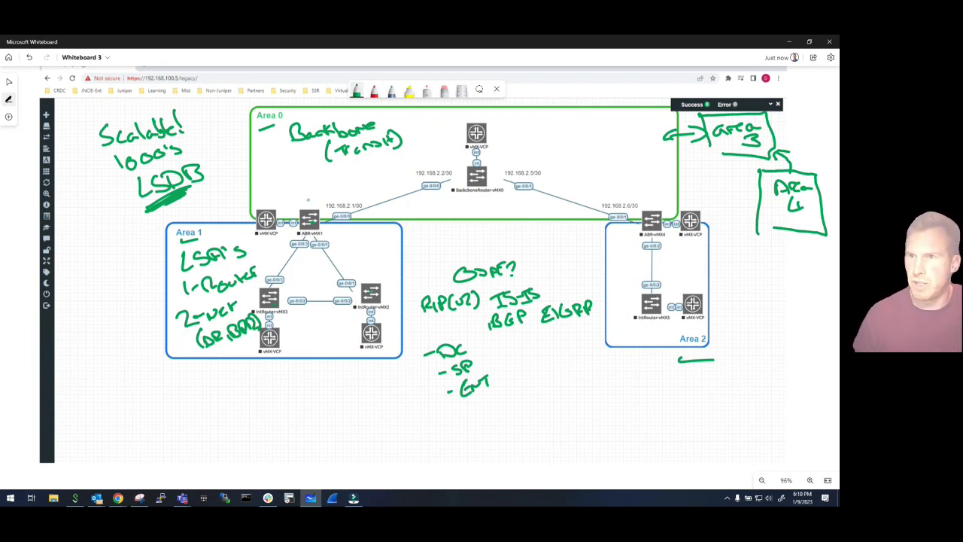
- Write 'ABR' over both border routers, make the Backbone dash '=', and add '& LSDB's' beside ABR-vMX1
mouse_move(298, 203)
left_mouse_down()
mouse_move(307, 211)
mouse_move(337, 199)
mouse_move(337, 207)
left_mouse_up()
mouse_move(641, 204)
left_mouse_down()
mouse_move(678, 200)
mouse_move(685, 213)
left_mouse_up()
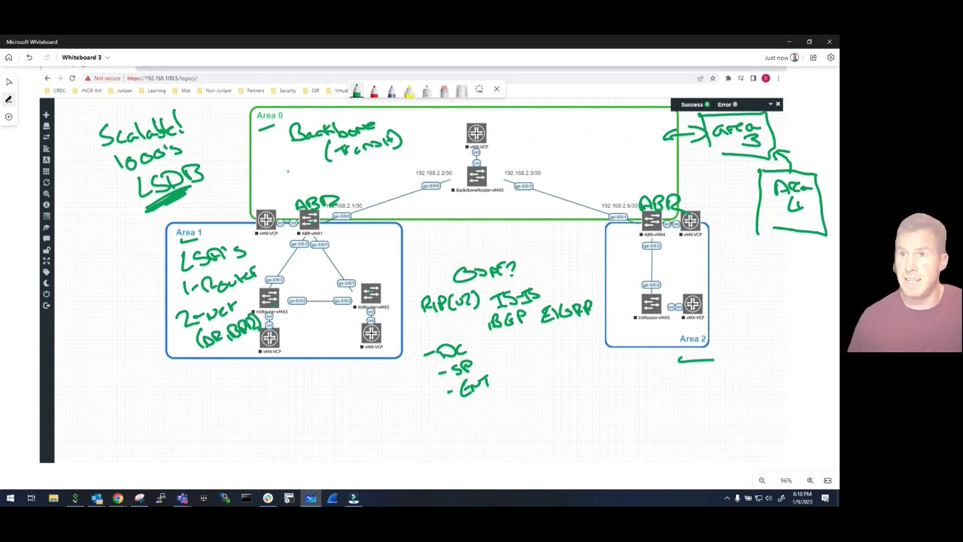
left_click_drag(264, 137, 276, 136)
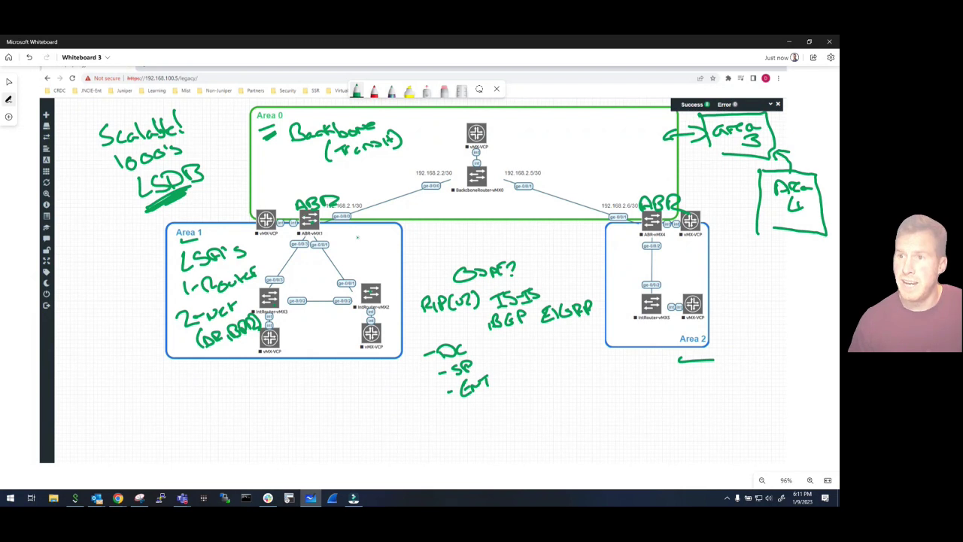
left_click_drag(337, 231, 355, 237)
left_click_drag(352, 233, 414, 235)
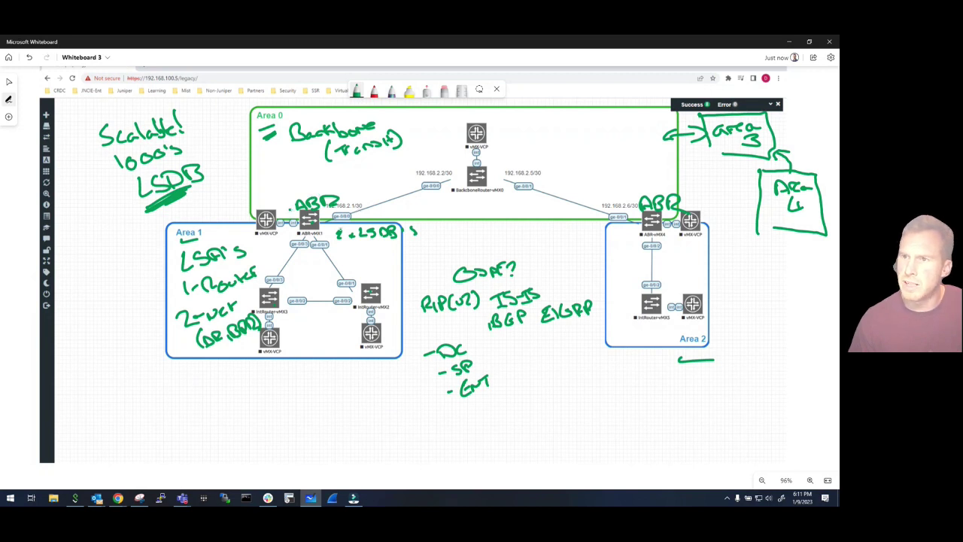
- Draw a green arrow from ABR-vMX1 up into Area 0 and an arc over BackboneRouter
mouse_move(331, 231)
left_mouse_down()
mouse_move(344, 200)
mouse_move(358, 190)
mouse_move(364, 199)
left_mouse_up()
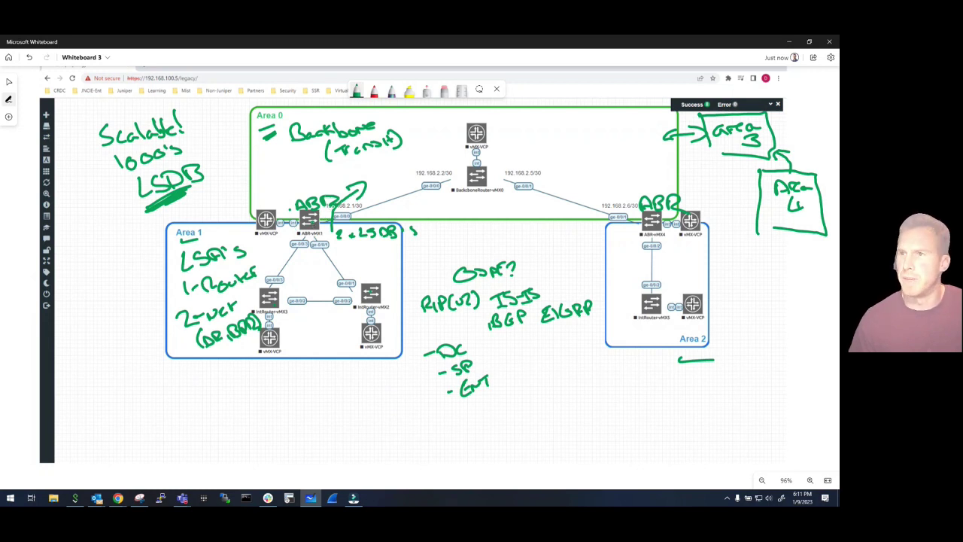
mouse_move(422, 171)
left_mouse_down()
mouse_move(470, 152)
mouse_move(552, 169)
mouse_move(533, 175)
left_mouse_up()
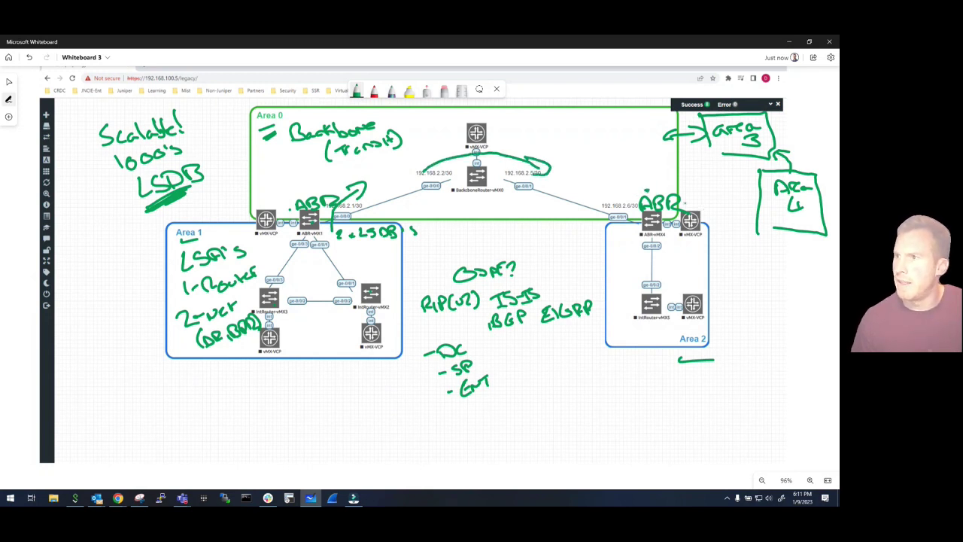
- Bracket the Area 2 ABR router and handwrite 'Type 3 Summary' to its right
mouse_move(687, 199)
left_mouse_down()
mouse_move(708, 223)
mouse_move(703, 240)
mouse_move(713, 240)
left_mouse_up()
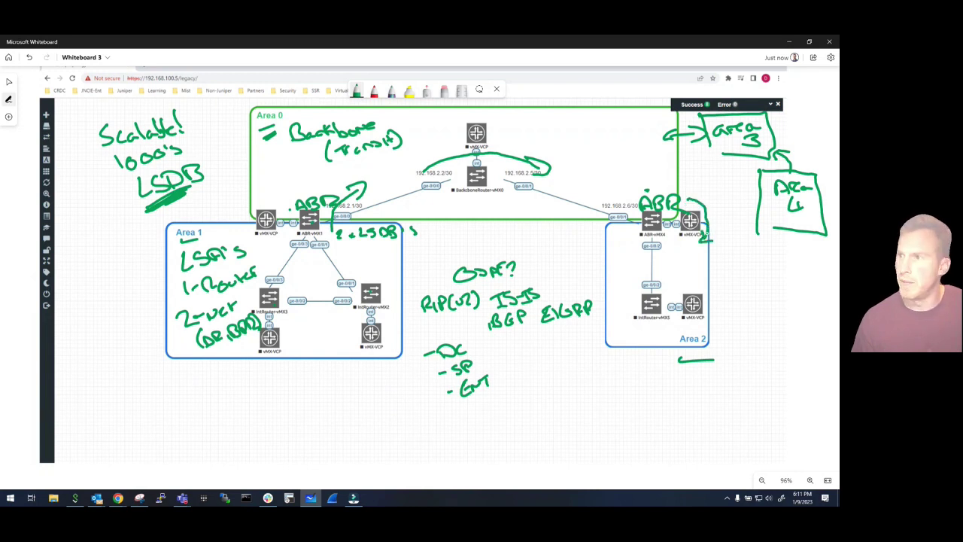
scroll(731, 266, "down", 1)
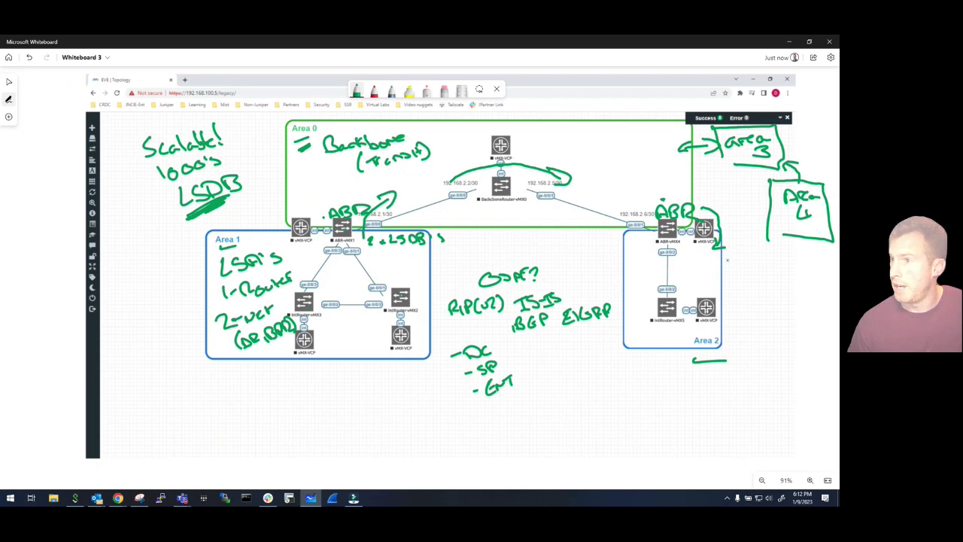
left_click_drag(727, 259, 746, 258)
left_click_drag(735, 259, 736, 271)
mouse_move(740, 263)
left_mouse_down()
mouse_move(757, 272)
mouse_move(779, 258)
mouse_move(783, 270)
mouse_move(739, 296)
mouse_move(813, 292)
mouse_move(827, 304)
left_mouse_up()
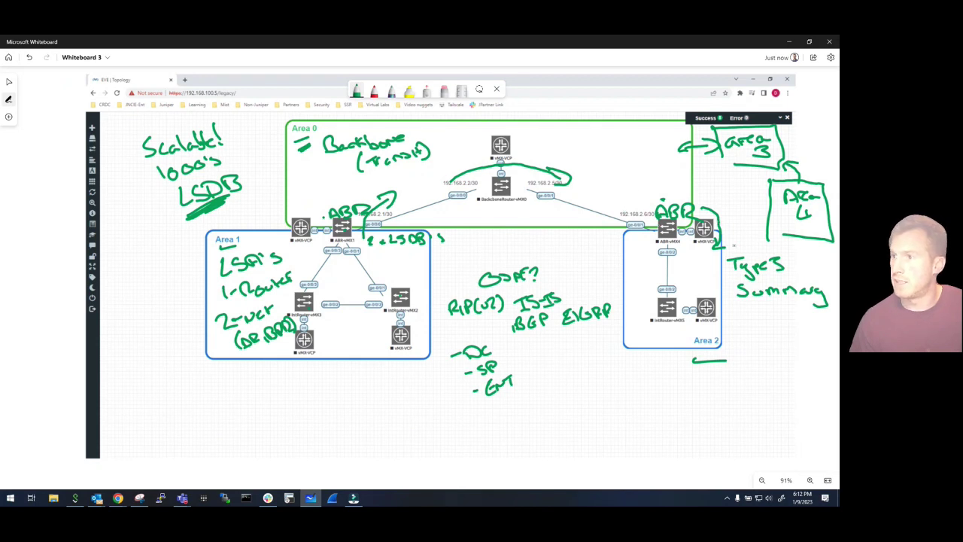
- Draw curved arrows at the Area 2 and Area 1 ABRs, then write 'Int + Backbone' by the top Area 0 router
mouse_move(727, 247)
left_mouse_down()
mouse_move(737, 218)
mouse_move(718, 202)
mouse_move(713, 212)
left_mouse_up()
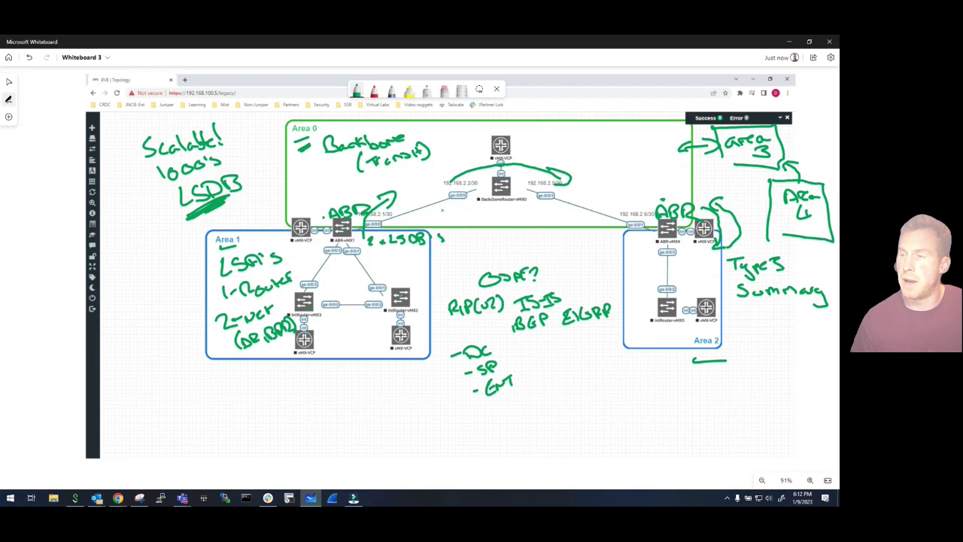
mouse_move(400, 202)
left_mouse_down()
mouse_move(408, 209)
mouse_move(386, 240)
left_mouse_up()
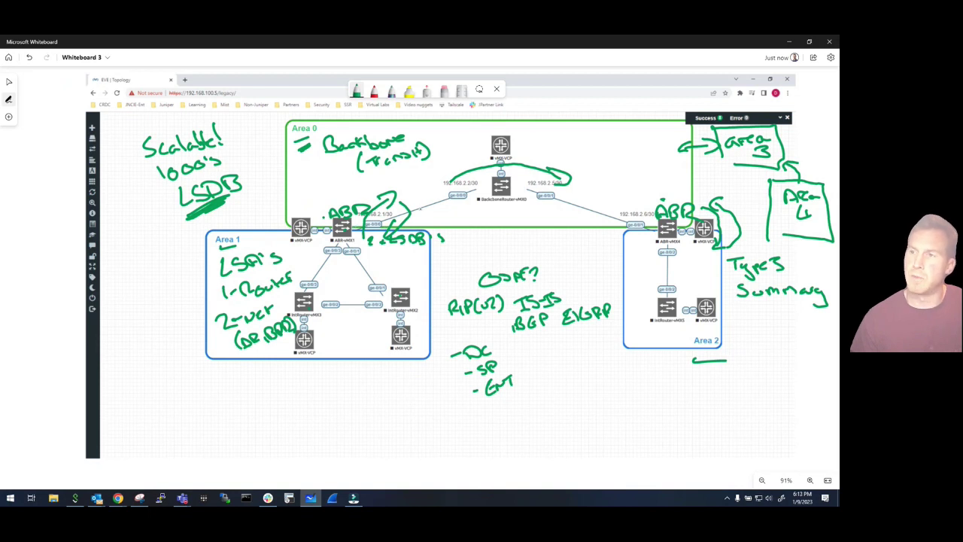
mouse_move(531, 147)
left_mouse_down()
mouse_move(546, 145)
mouse_move(535, 157)
left_mouse_up()
left_click_drag(529, 158, 559, 156)
left_click_drag(554, 151, 577, 151)
left_click_drag(585, 142, 594, 153)
left_click_drag(606, 146, 611, 153)
left_click_drag(620, 144, 627, 149)
mouse_move(634, 136)
left_mouse_down()
mouse_move(634, 150)
mouse_move(644, 148)
left_mouse_up()
left_click_drag(651, 141, 669, 144)
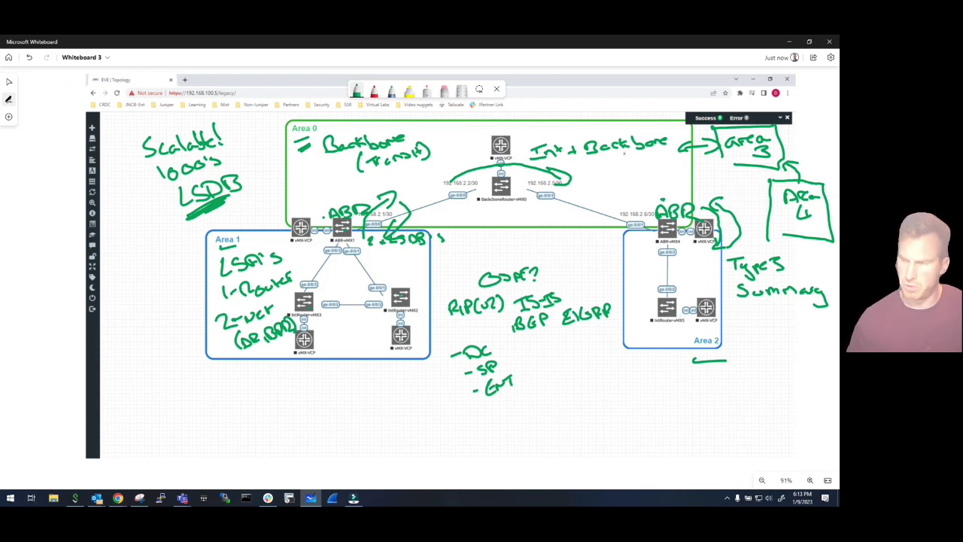
- Write 'ASBR' by the backbone router and add an 'IS-IS' external circle linked to an Area 1 router
scroll(624, 152, "right", 3)
mouse_move(514, 182)
left_mouse_down()
mouse_move(519, 167)
mouse_move(528, 178)
mouse_move(552, 173)
mouse_move(557, 184)
mouse_move(579, 179)
left_mouse_up()
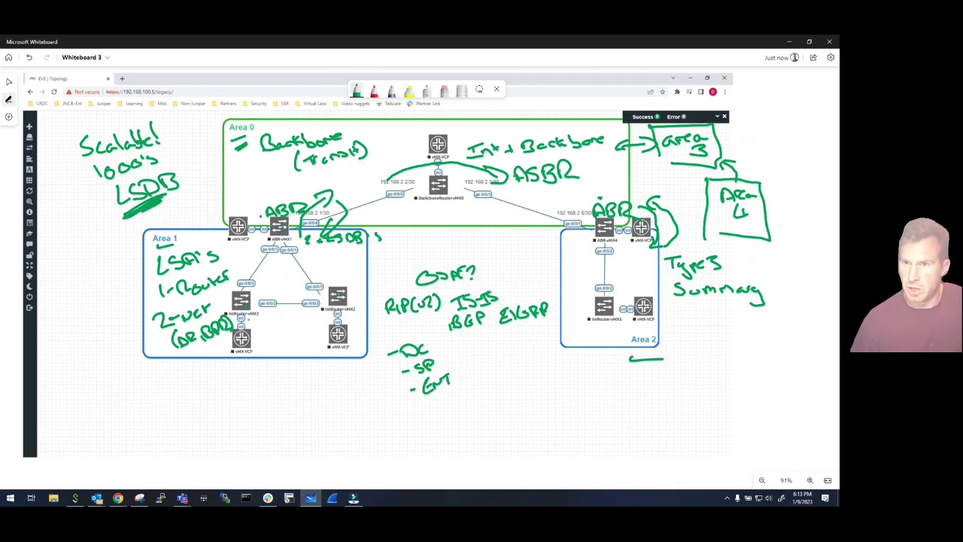
left_click_drag(245, 307, 288, 394)
mouse_move(307, 385)
left_mouse_down()
mouse_move(299, 388)
mouse_move(315, 390)
mouse_move(319, 410)
mouse_move(372, 418)
left_mouse_up()
left_click_drag(381, 407, 397, 414)
mouse_move(332, 417)
left_mouse_down()
mouse_move(357, 432)
mouse_move(366, 426)
mouse_move(372, 438)
mouse_move(403, 432)
left_mouse_up()
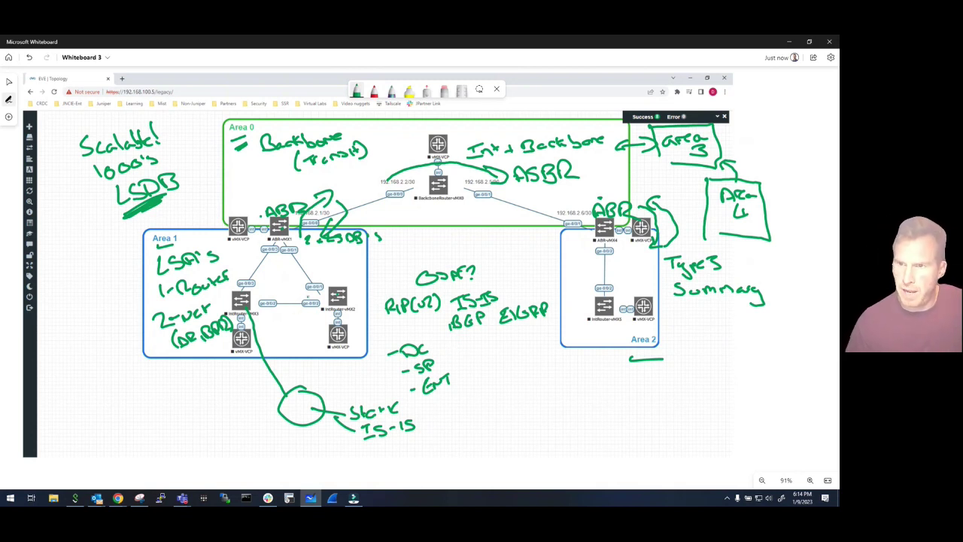
- Write 'ASBR' beside the Area 1 router, with arrows from the external circle and toward the ABR
mouse_move(256, 328)
left_mouse_down()
mouse_move(261, 319)
mouse_move(265, 331)
mouse_move(287, 319)
mouse_move(293, 331)
mouse_move(309, 326)
left_mouse_up()
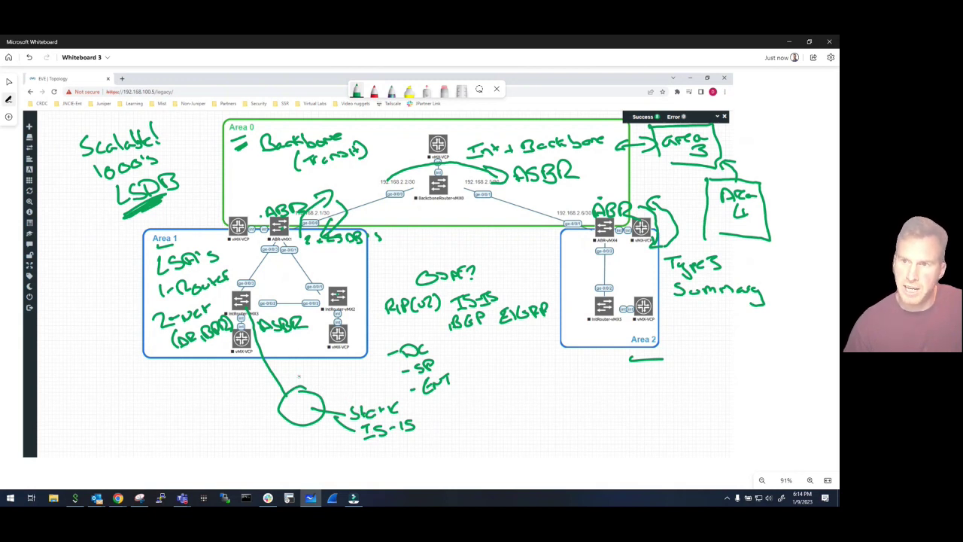
mouse_move(300, 376)
left_mouse_down()
mouse_move(265, 342)
mouse_move(277, 345)
left_mouse_up()
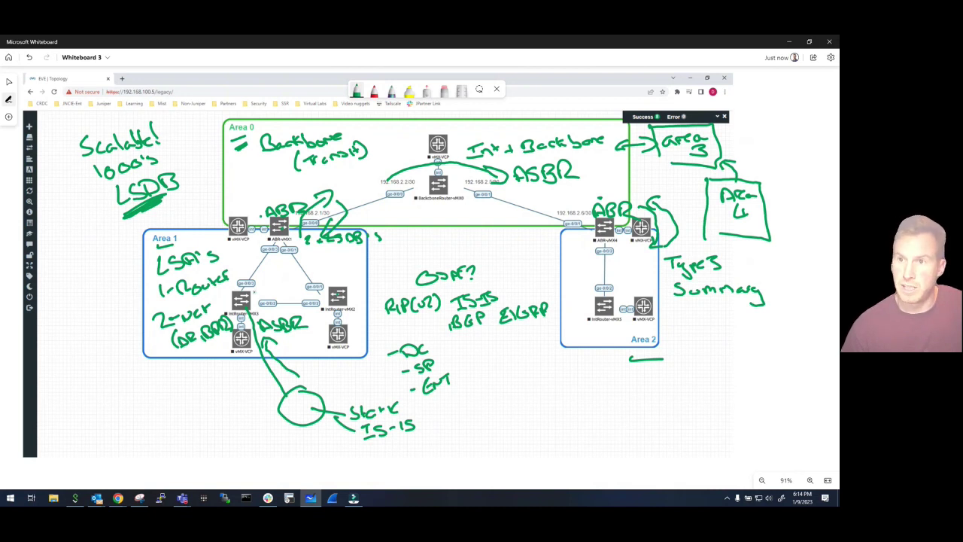
mouse_move(256, 290)
left_mouse_down()
mouse_move(264, 268)
mouse_move(304, 282)
mouse_move(293, 286)
mouse_move(275, 268)
left_mouse_up()
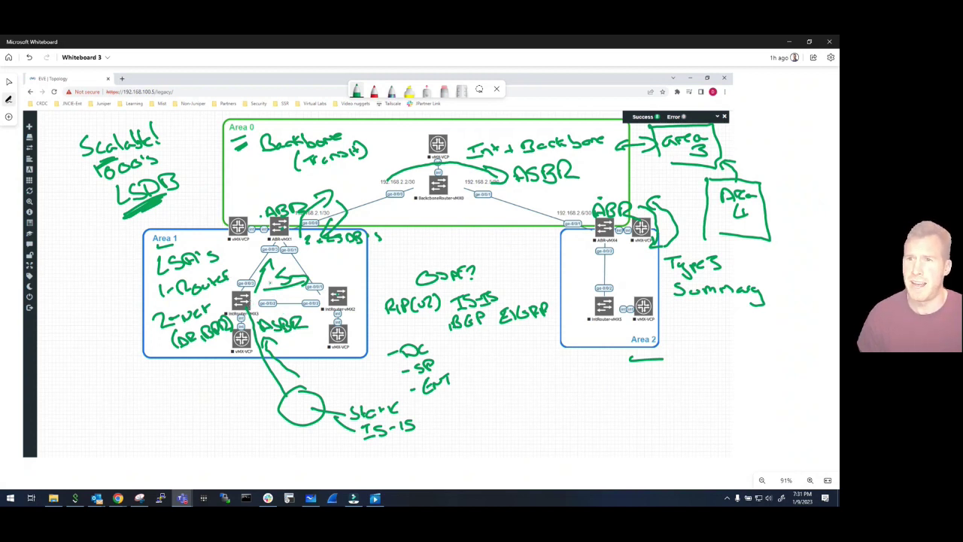
- Handwrite '5 - AS LSBR Ext' at the lower left of the canvas
mouse_move(72, 386)
left_mouse_down()
mouse_move(62, 403)
mouse_move(88, 396)
mouse_move(92, 409)
mouse_move(110, 391)
mouse_move(117, 404)
left_mouse_up()
mouse_move(103, 399)
left_mouse_down()
mouse_move(154, 405)
mouse_move(175, 386)
mouse_move(183, 400)
mouse_move(234, 398)
left_mouse_up()
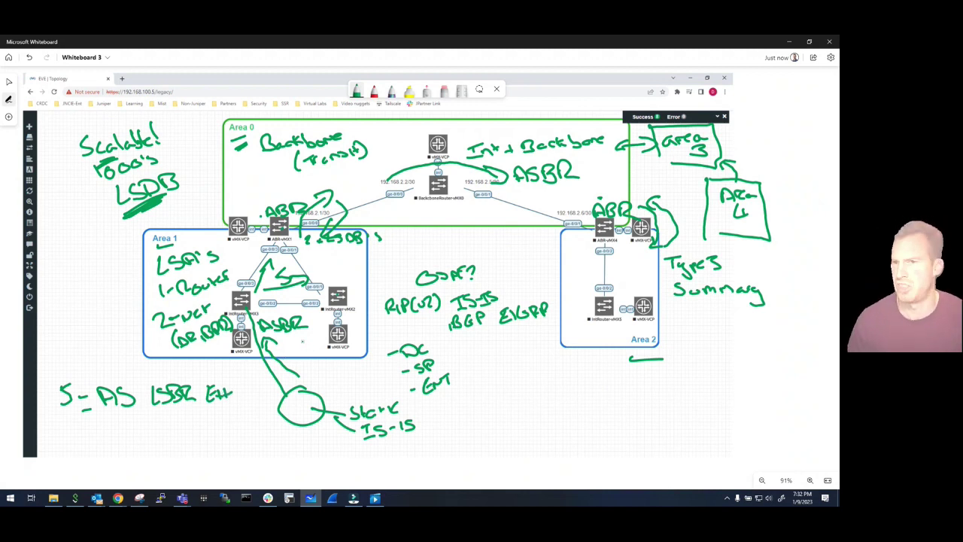